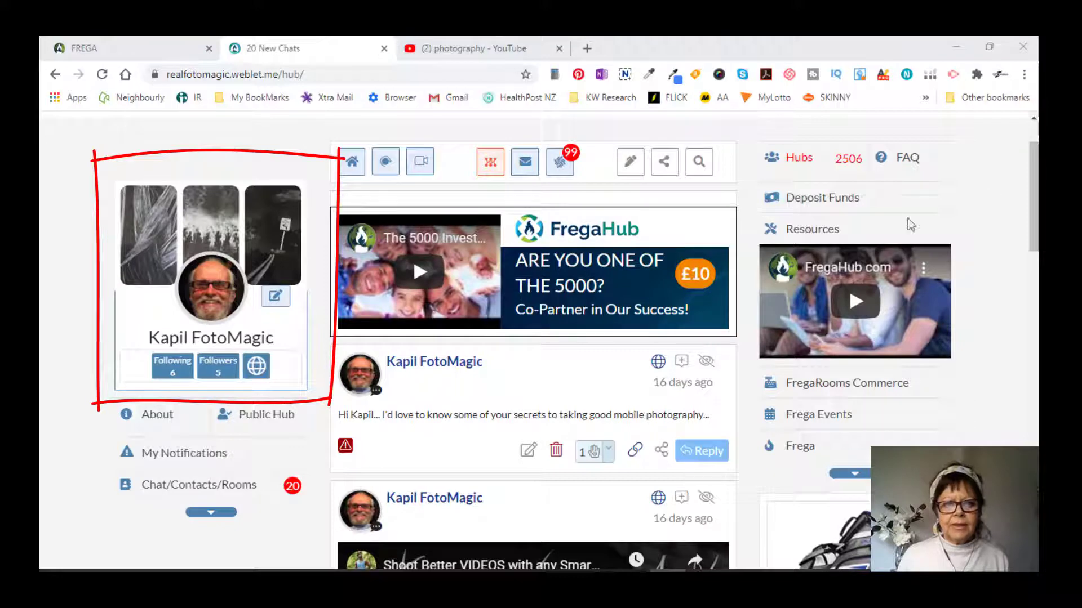
Open the food photography tips video, pause the ad, and copy its youtu.be share link
click(451, 51)
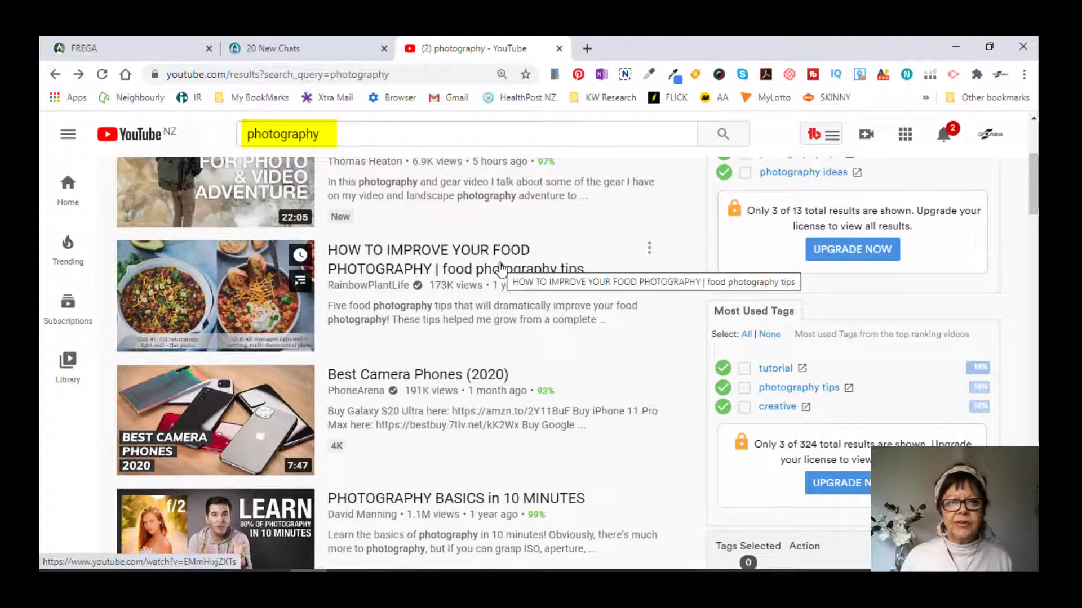
mouse_move(488, 279)
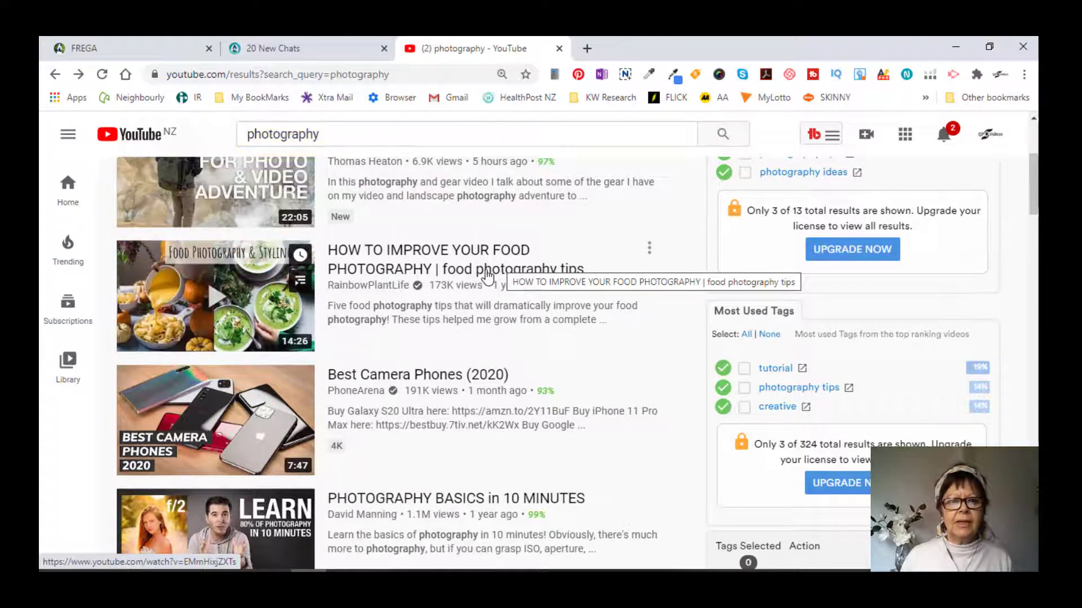
click(484, 273)
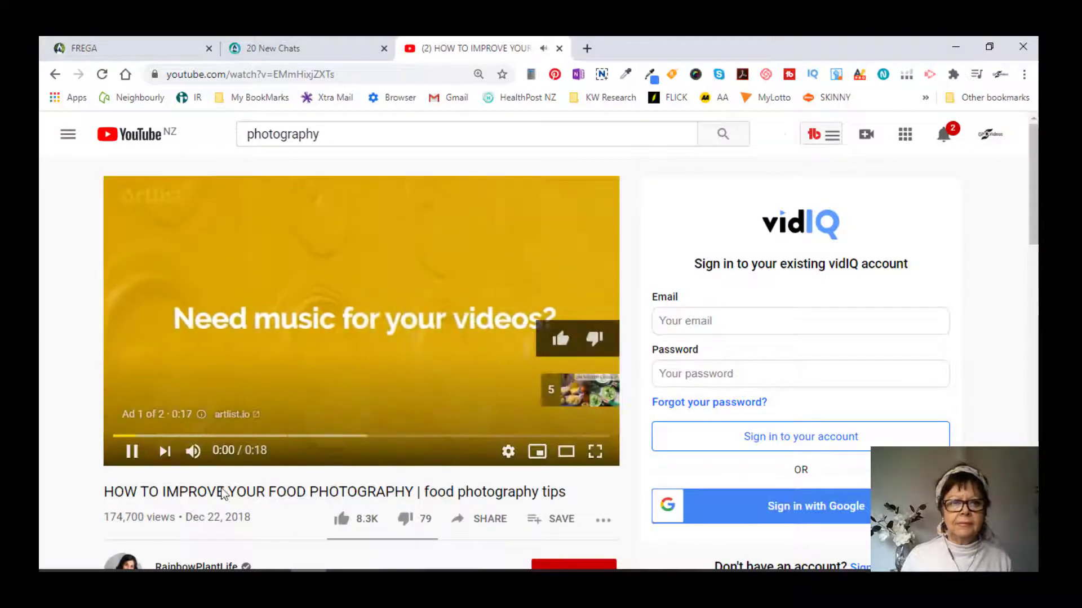
click(131, 451)
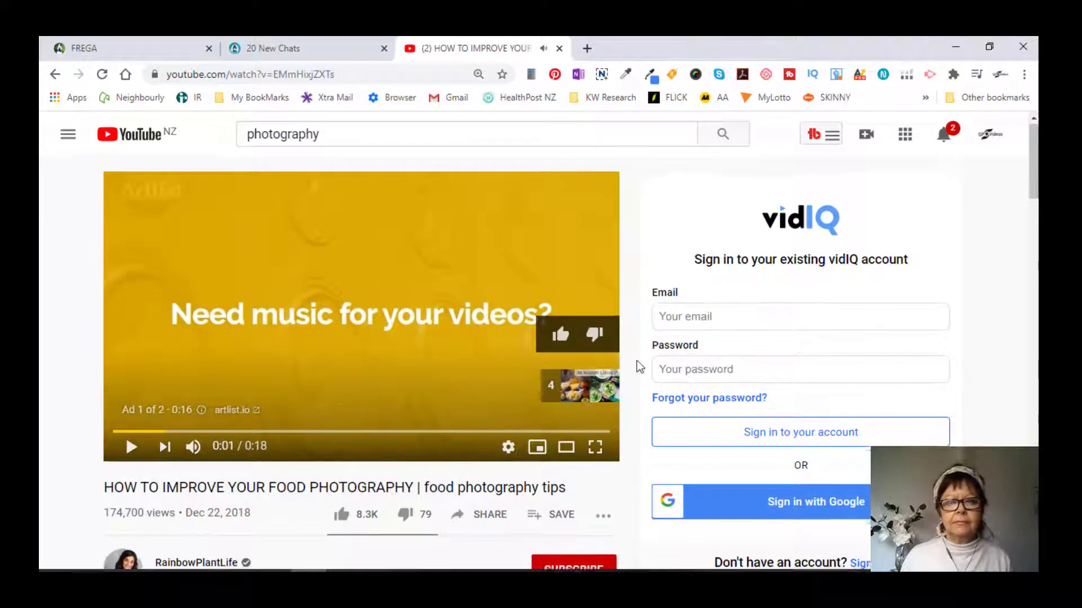
scroll(636, 361, down, 1)
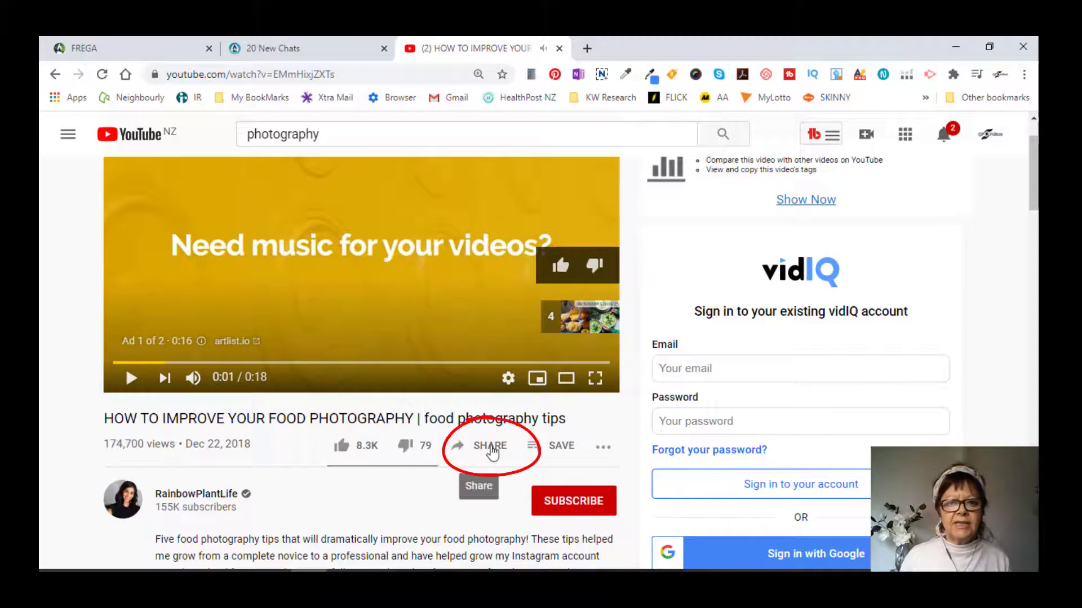
click(491, 449)
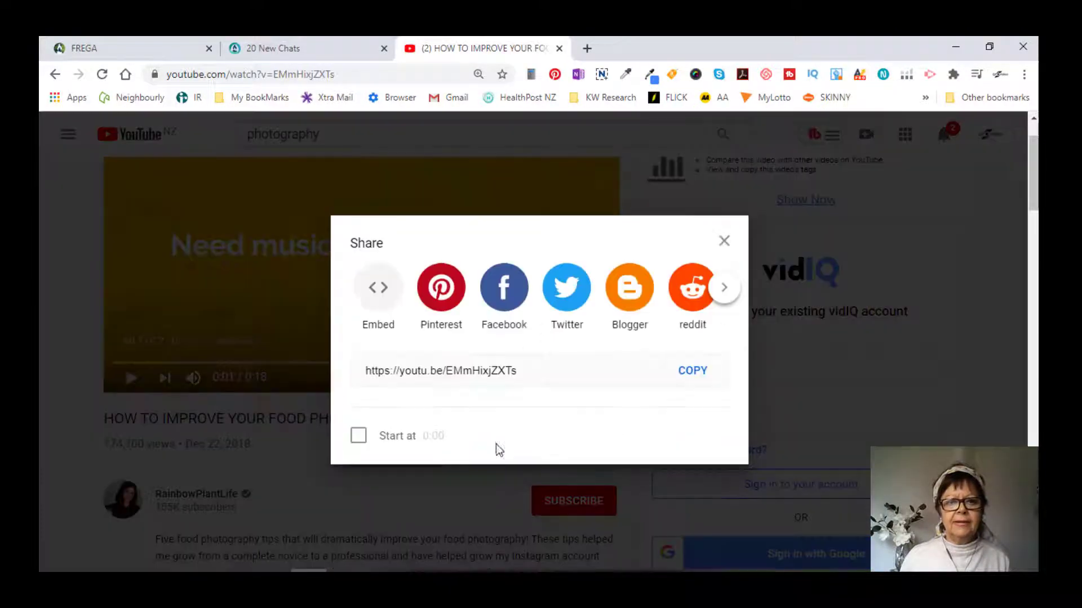
click(526, 368)
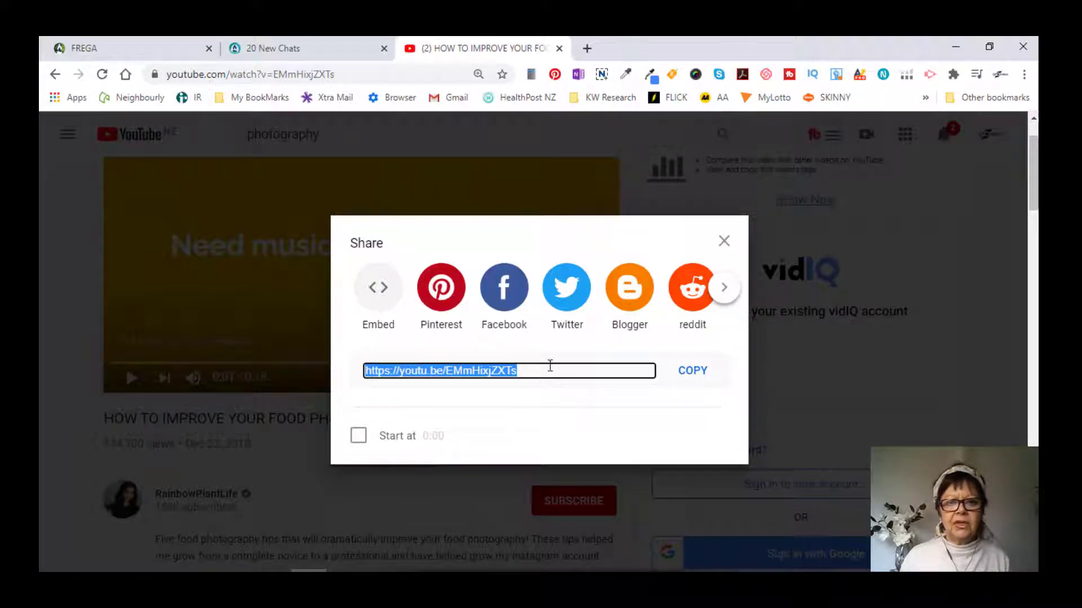
click(694, 374)
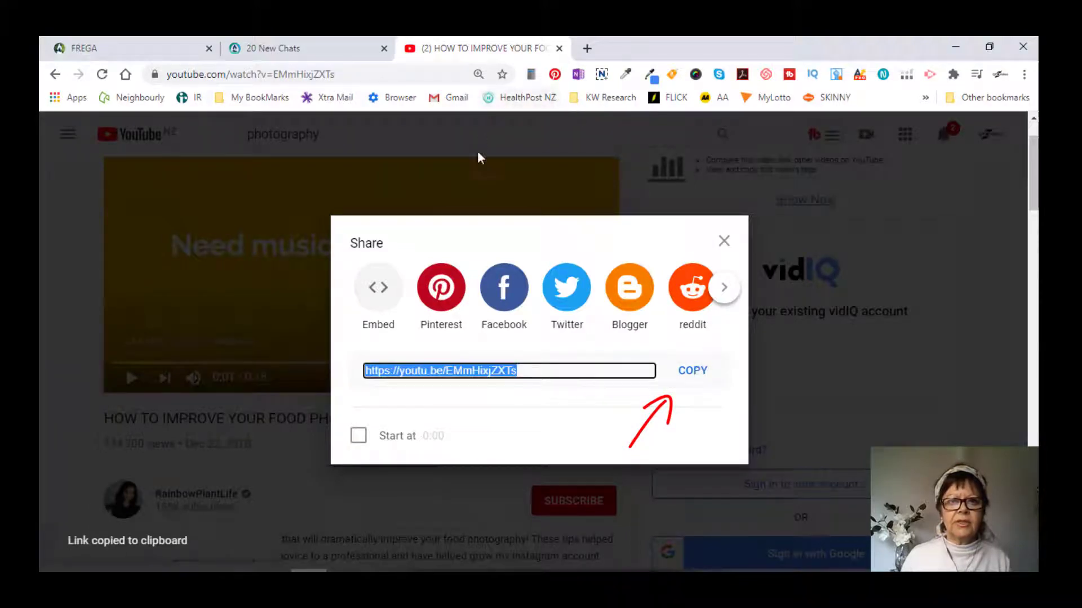
Close the YouTube share panel and start a new post on the FregaHub hub
key(Escape)
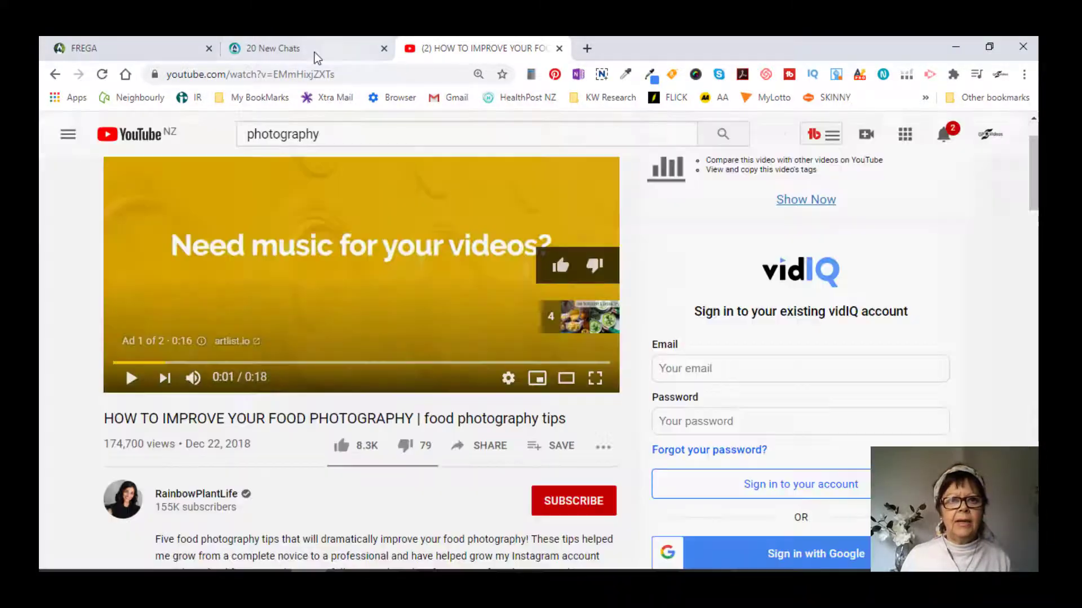
click(312, 49)
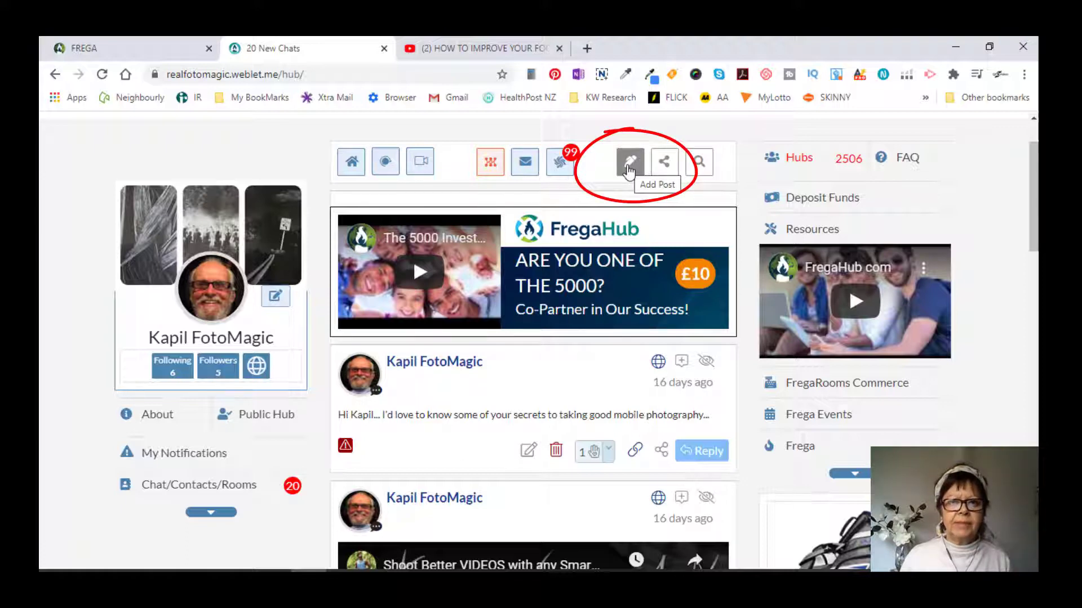
click(630, 164)
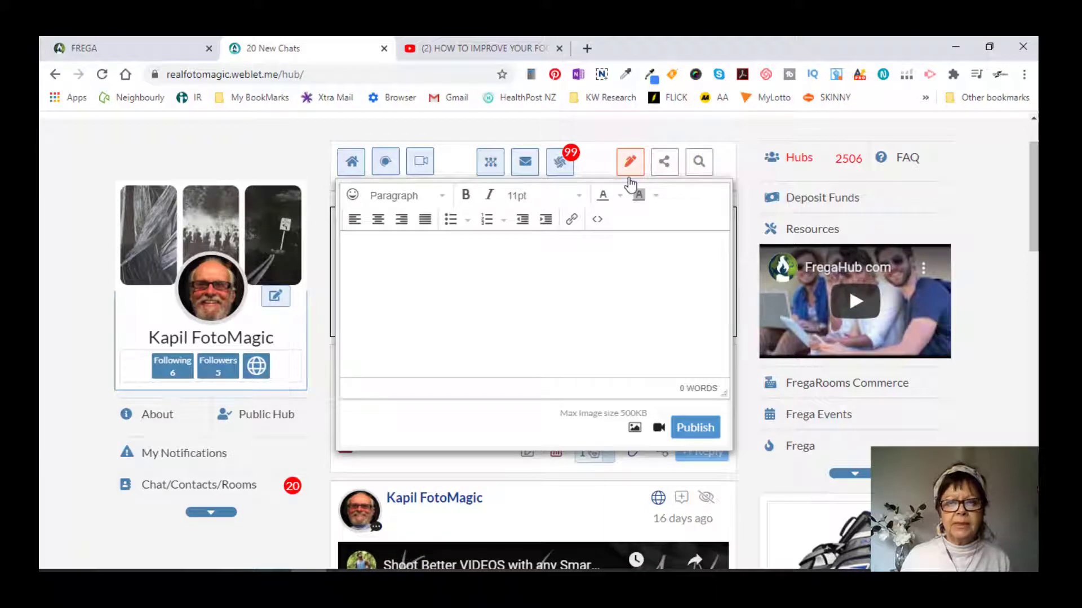
Paste the copied youtu.be link into the post's video field and embed it
click(658, 428)
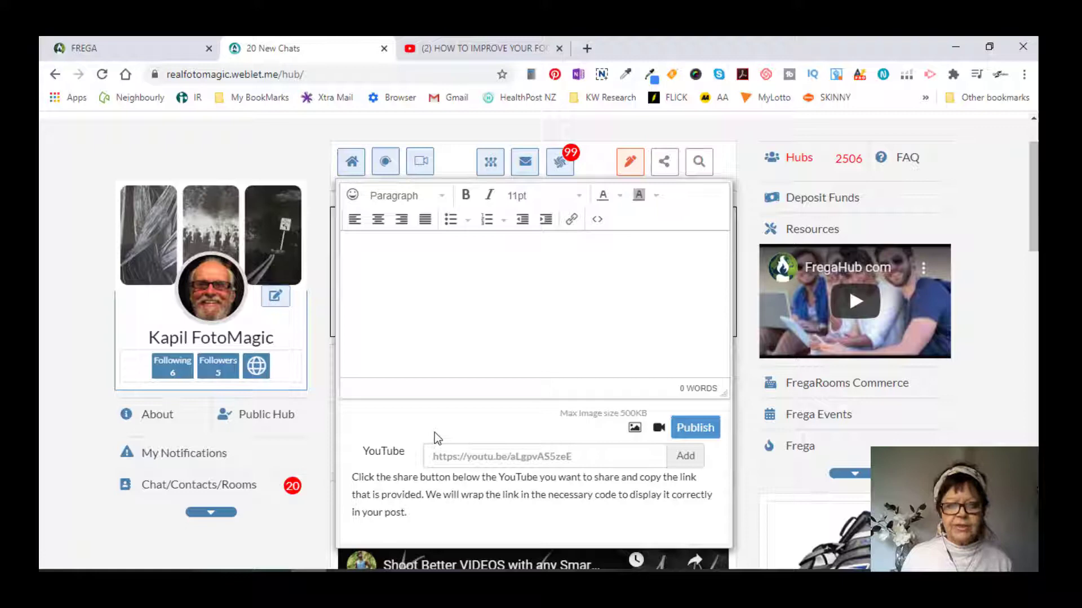
click(448, 456)
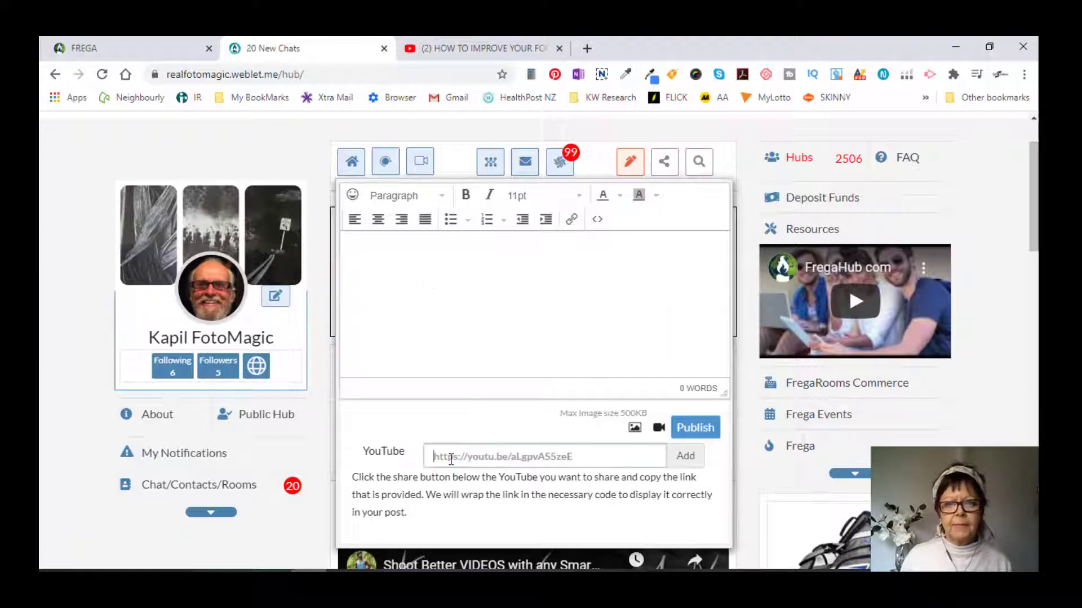
key(ctrl+v)
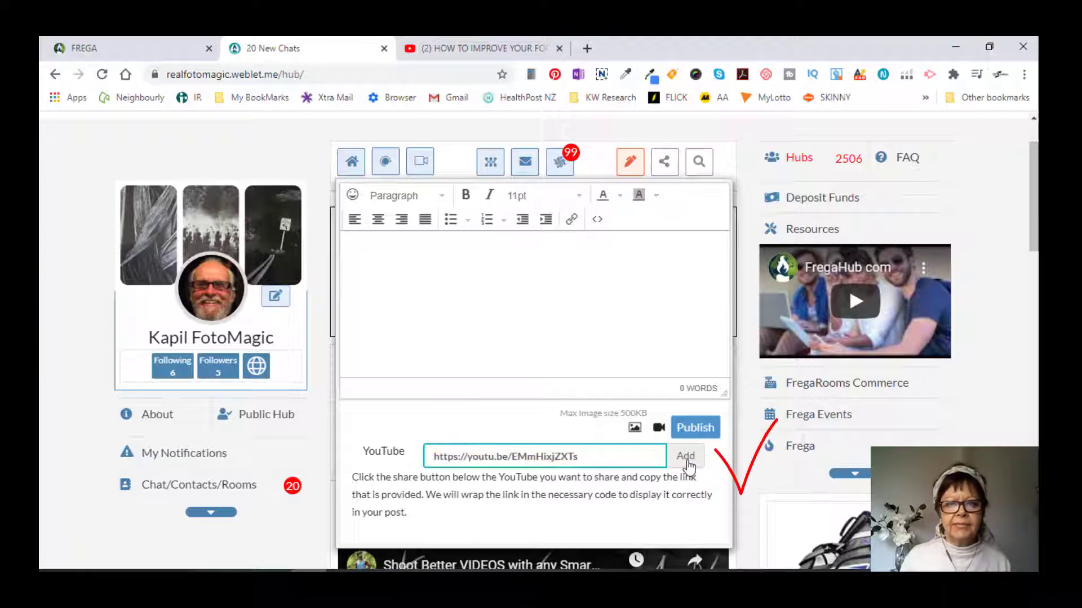
click(685, 456)
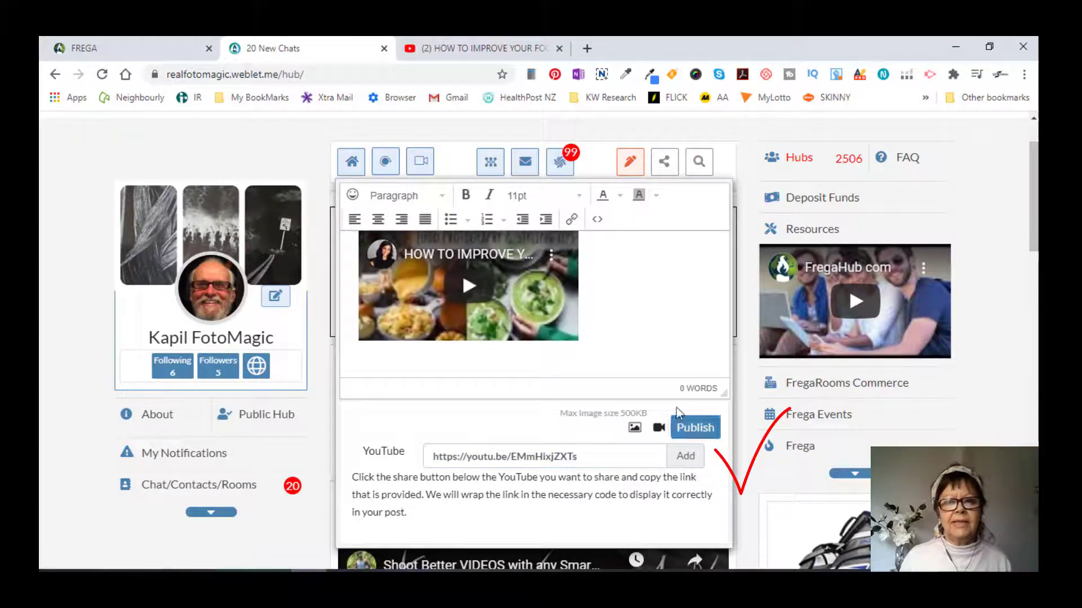
scroll(645, 321, up, 2)
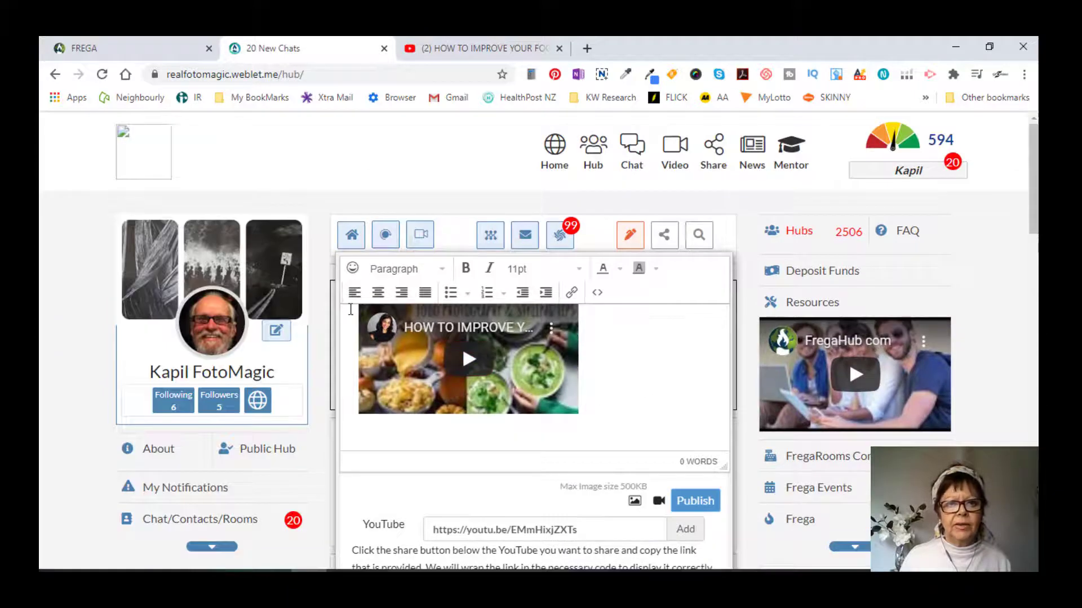
Centre the embedded video, left-align the text below it, and publish the post
click(378, 294)
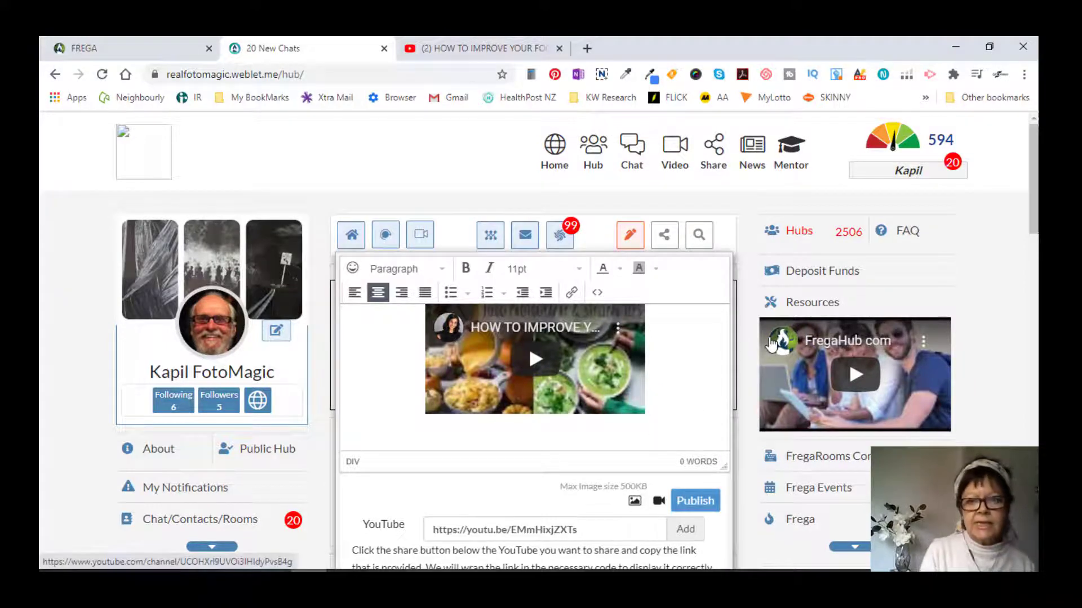
text(asmlasdkdalsdklad)
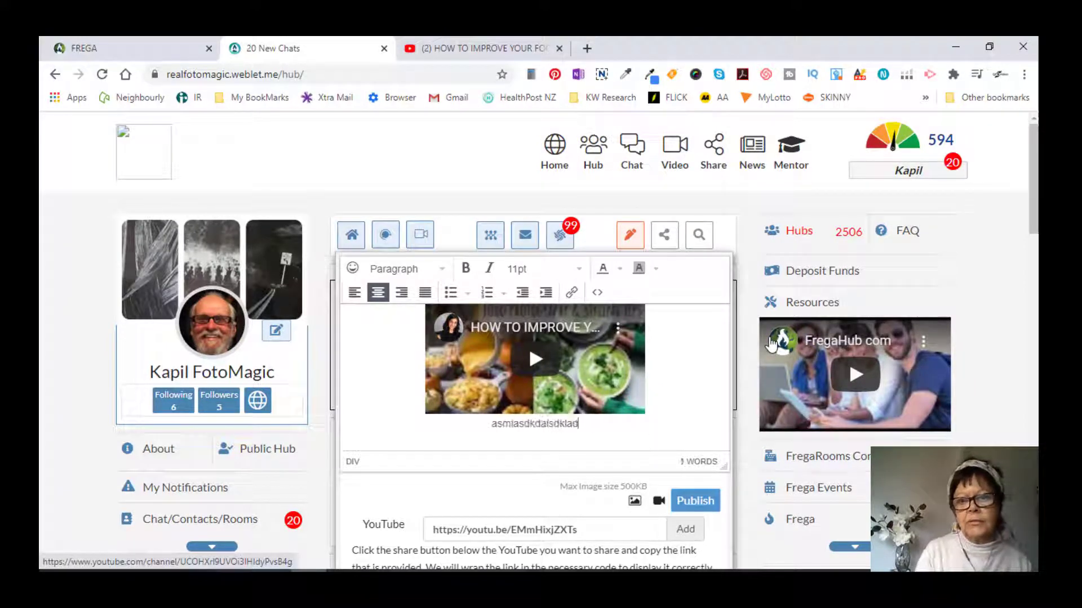
click(355, 294)
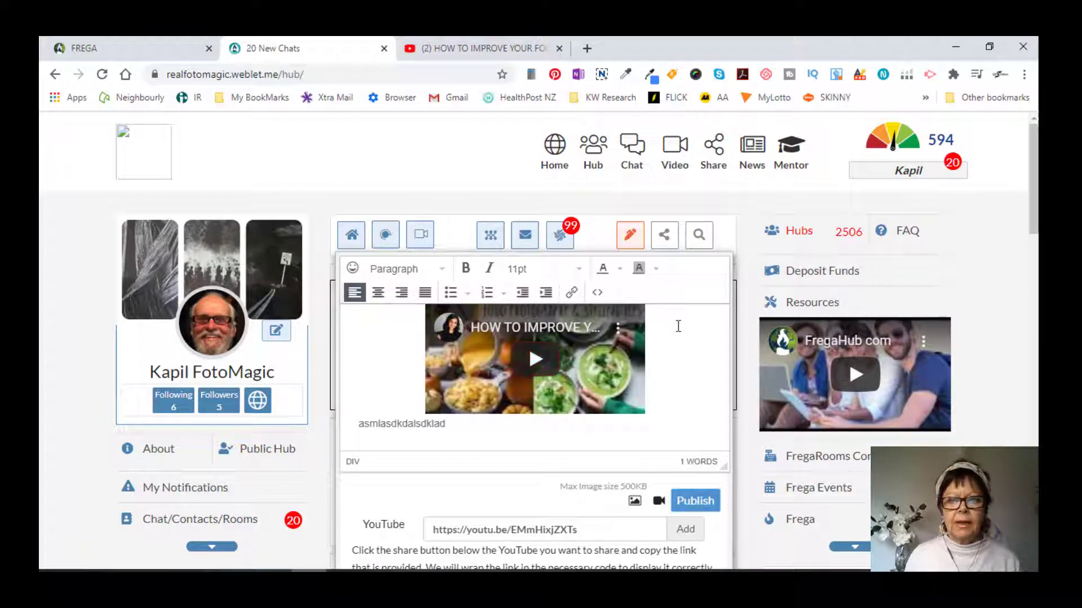
scroll(689, 336, down, 1)
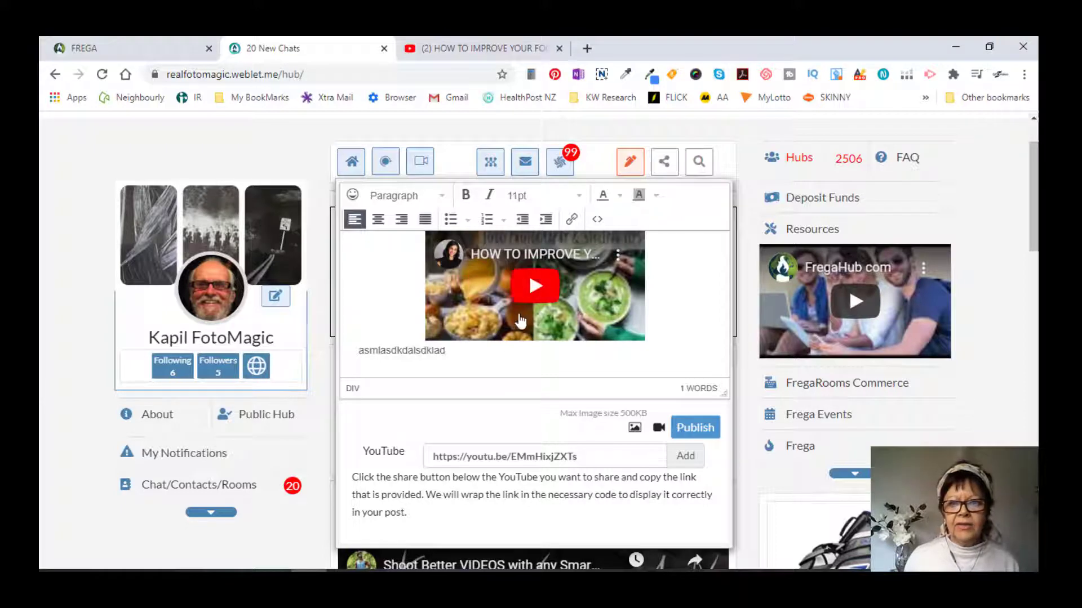
click(701, 433)
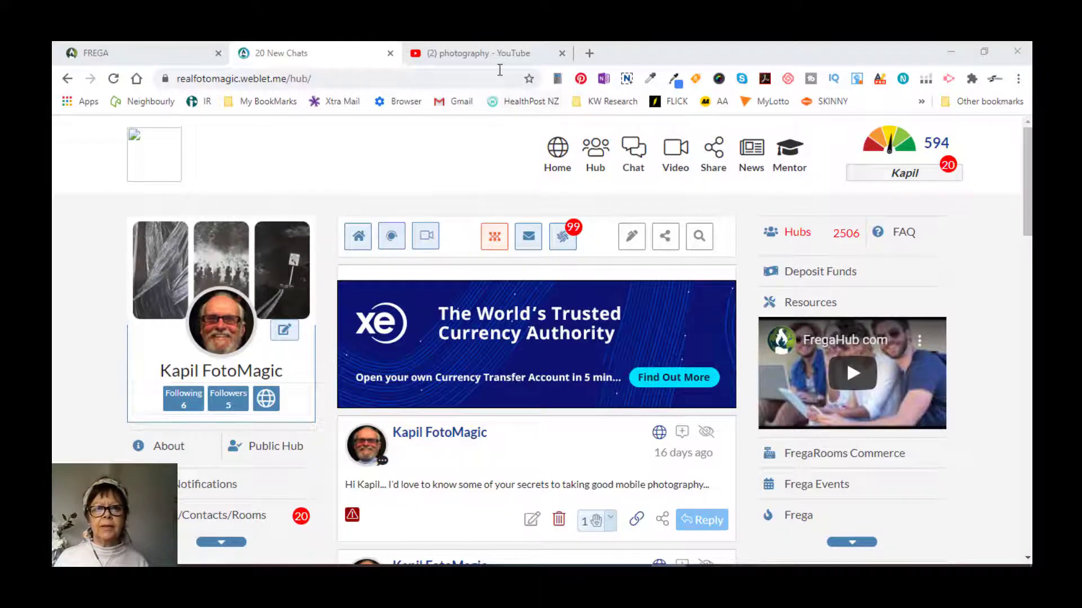
Open the 'HOW TO IMPROVE YOUR FOOD PHOTOGRAPHY' video, pause it, and copy its iframe embed code
click(490, 53)
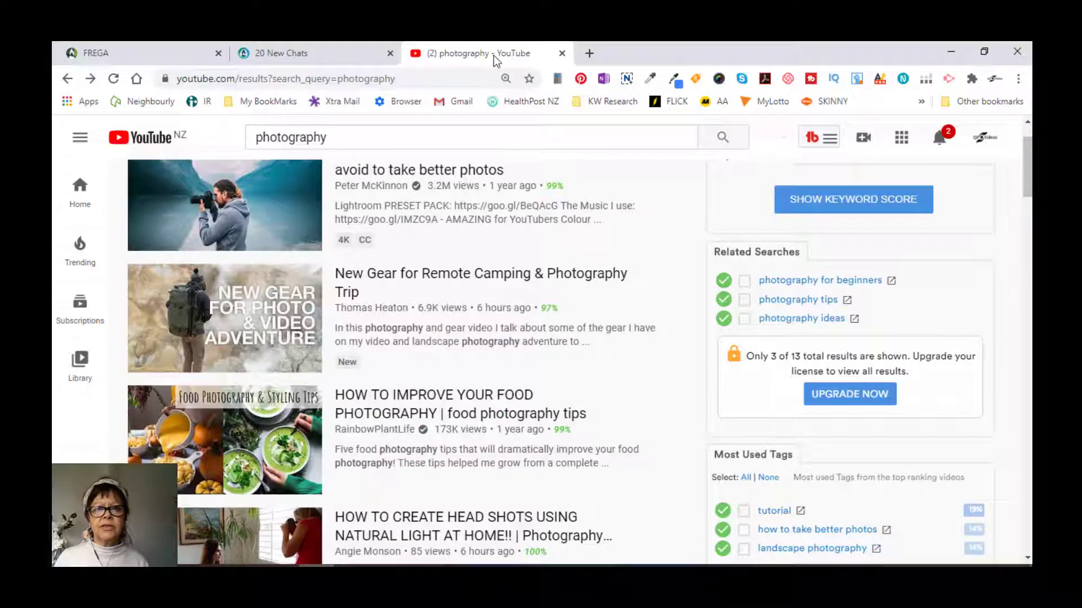
click(368, 138)
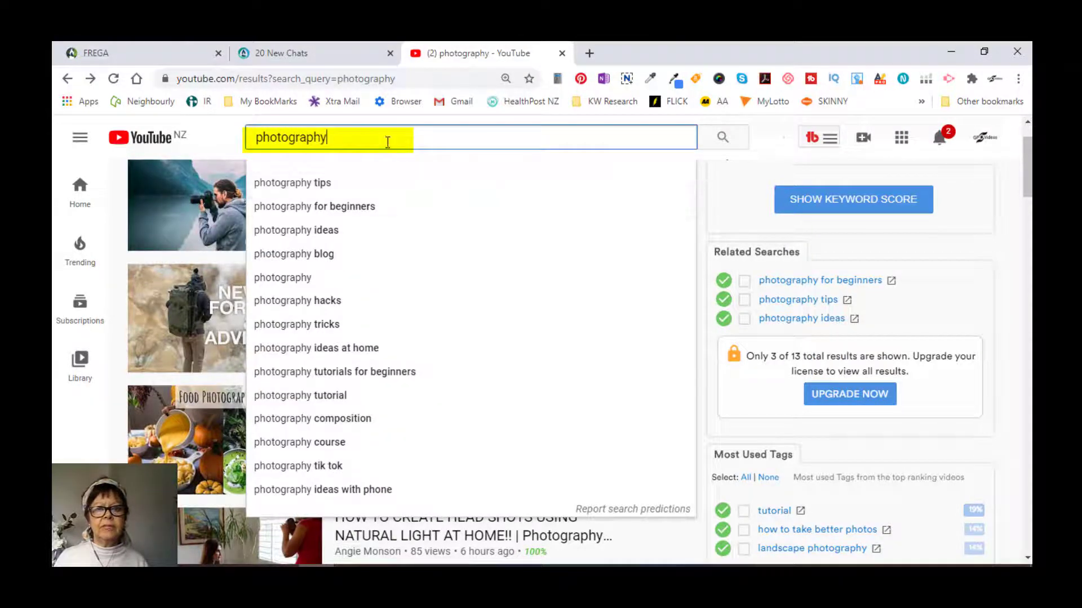
click(227, 145)
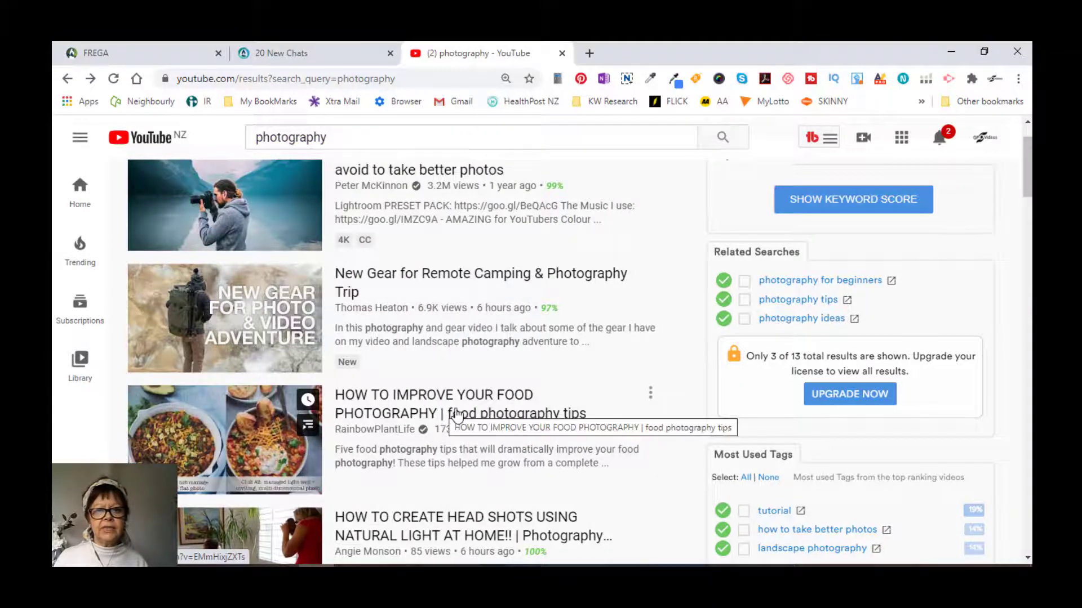
scroll(617, 417, down, 2)
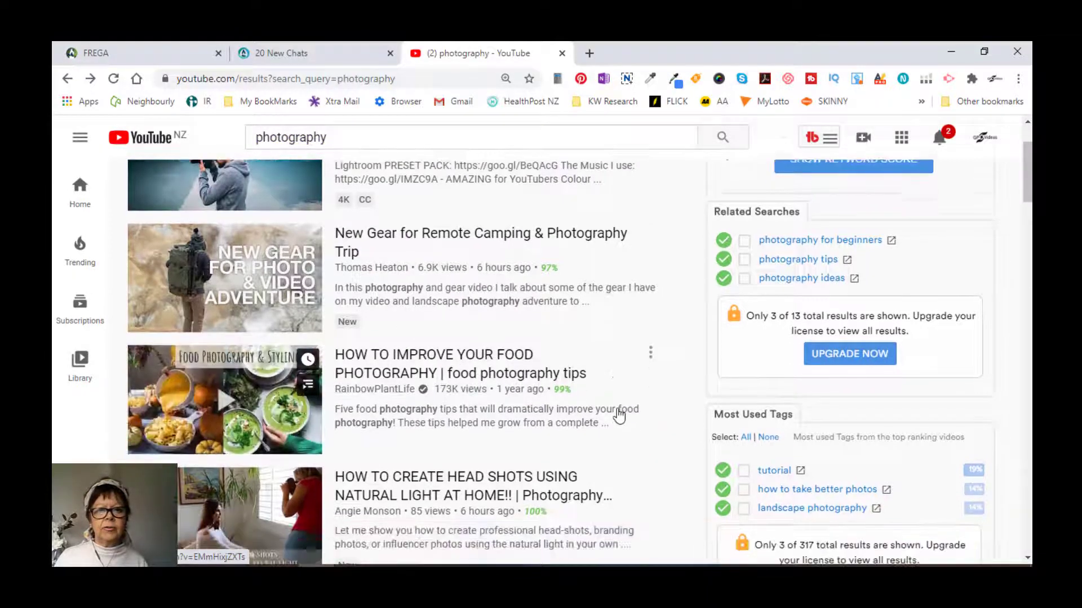
click(422, 336)
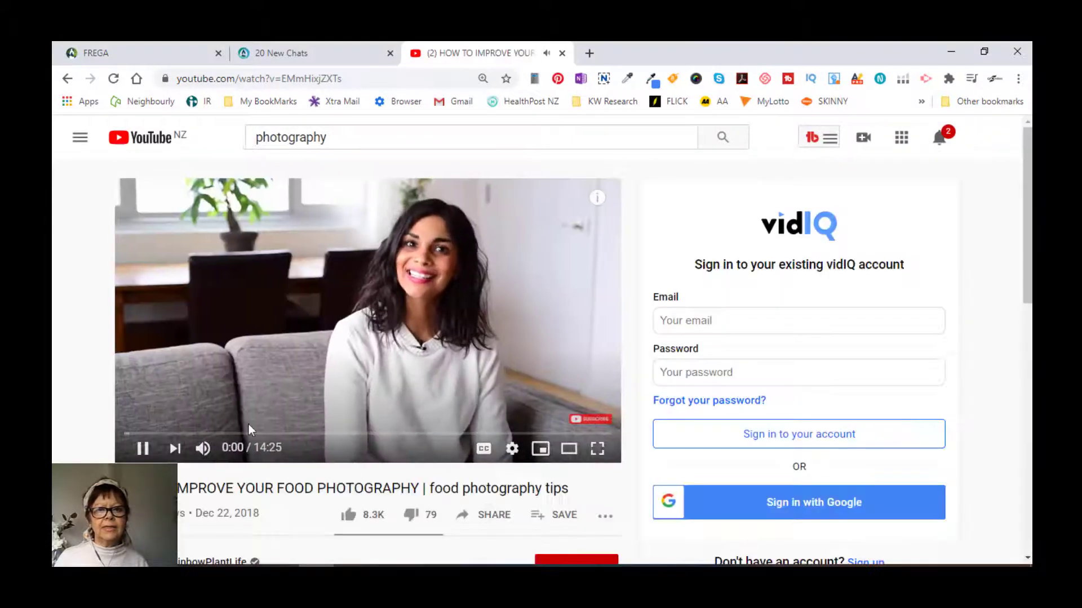
click(596, 346)
scroll(591, 333, down, 1)
scroll(591, 333, down, 3)
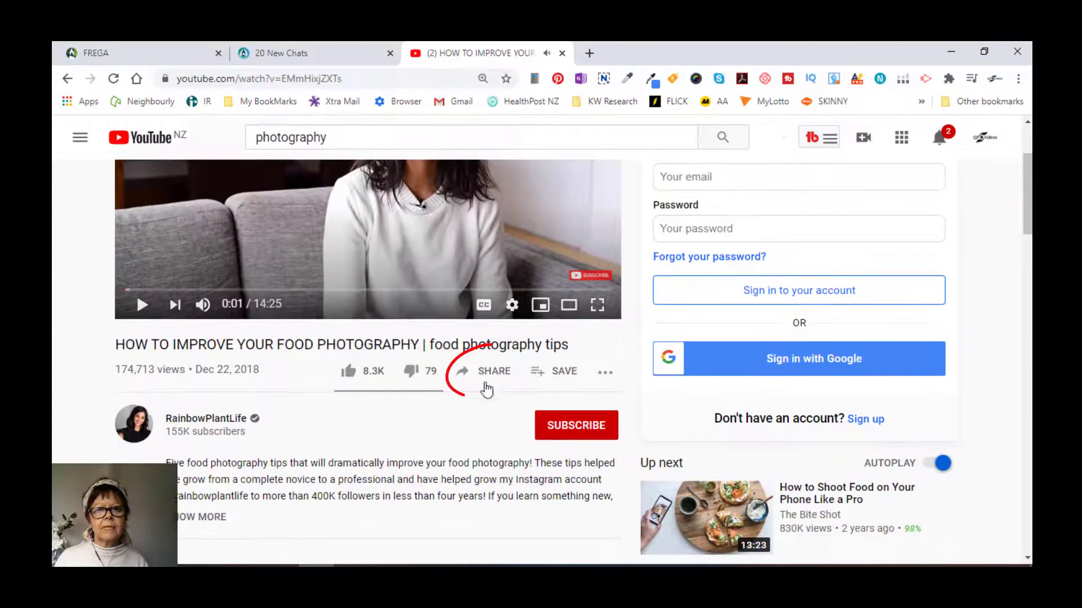
click(488, 372)
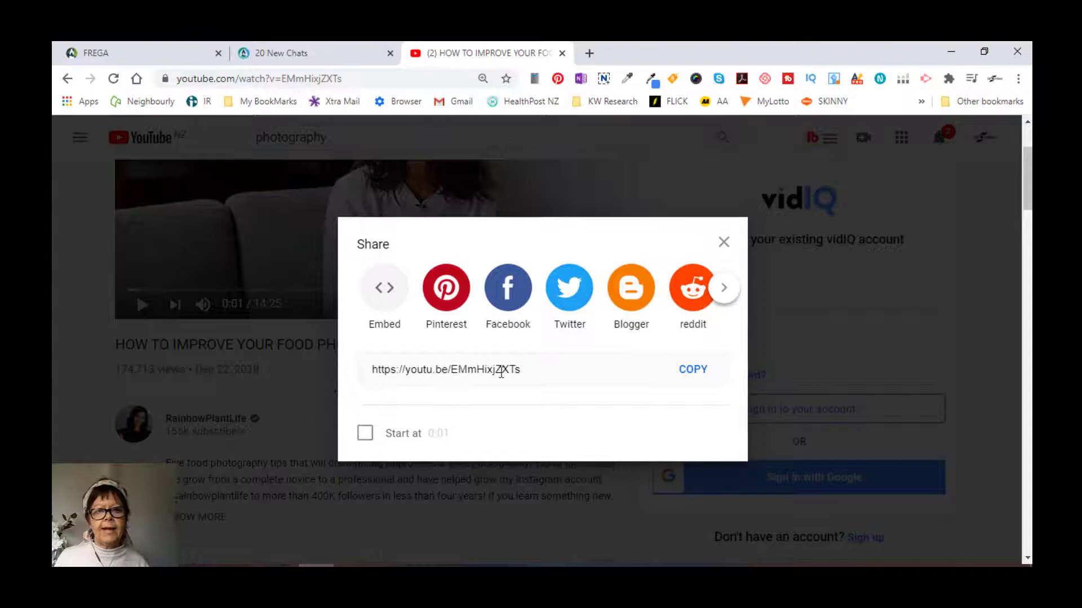
click(384, 293)
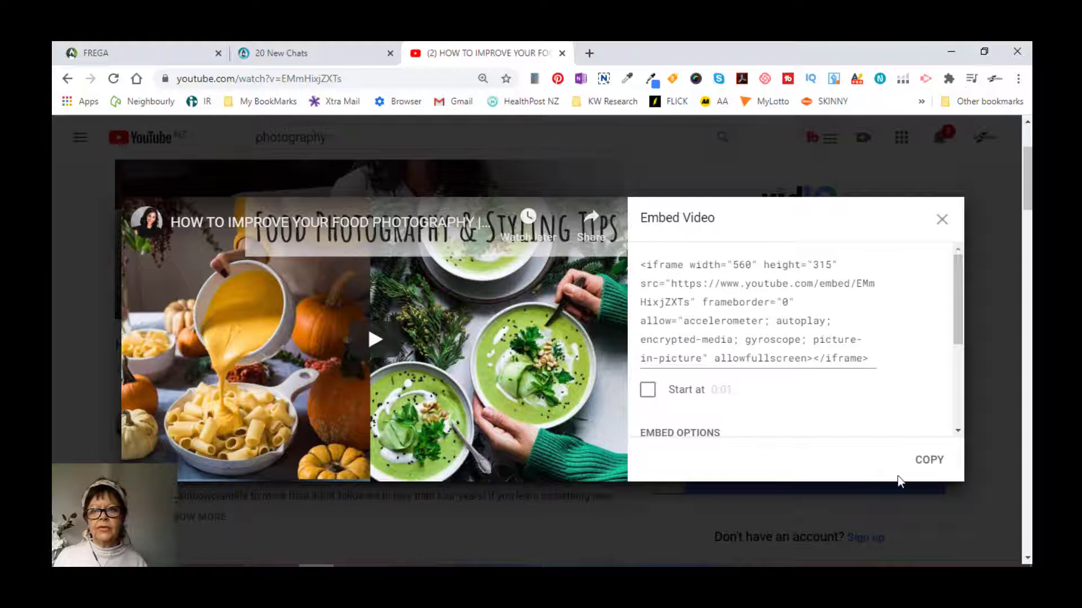
click(929, 461)
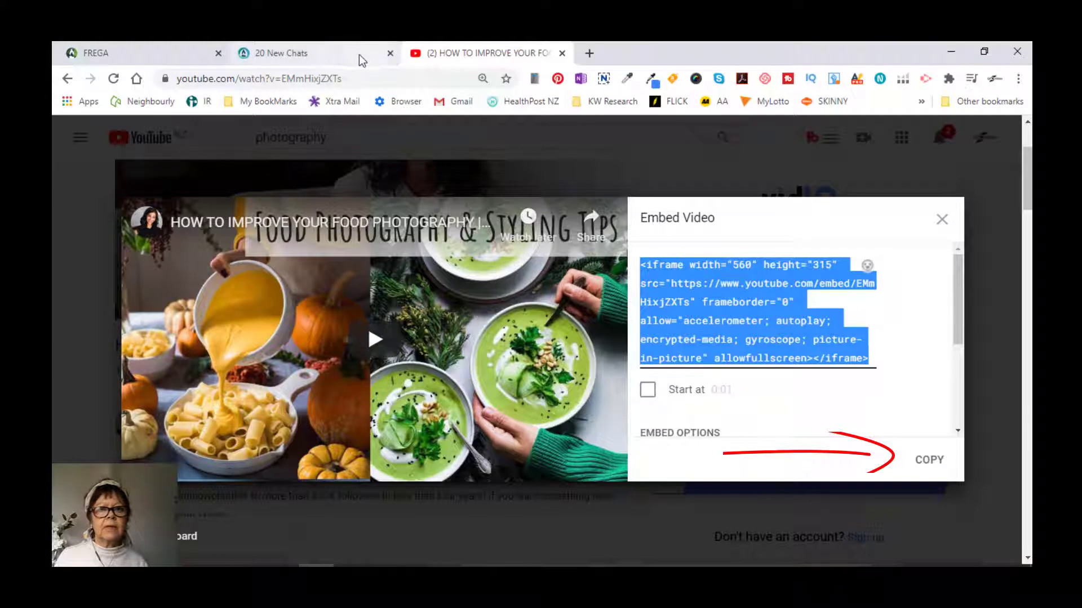
Start a new Kapil FotoMagic hub post and paste the iframe embed code into its source code
click(311, 47)
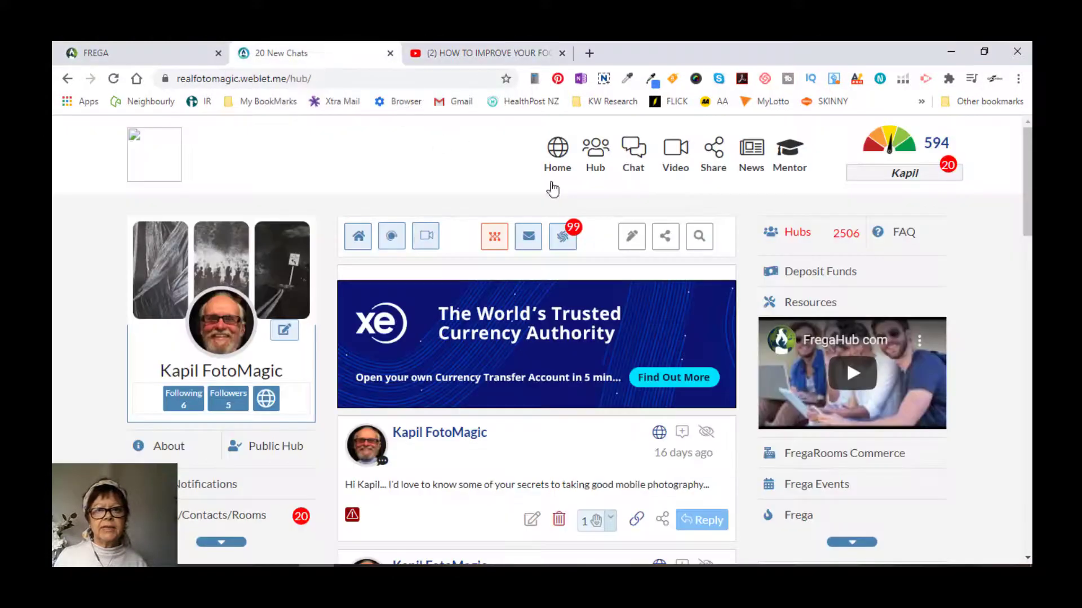
click(631, 240)
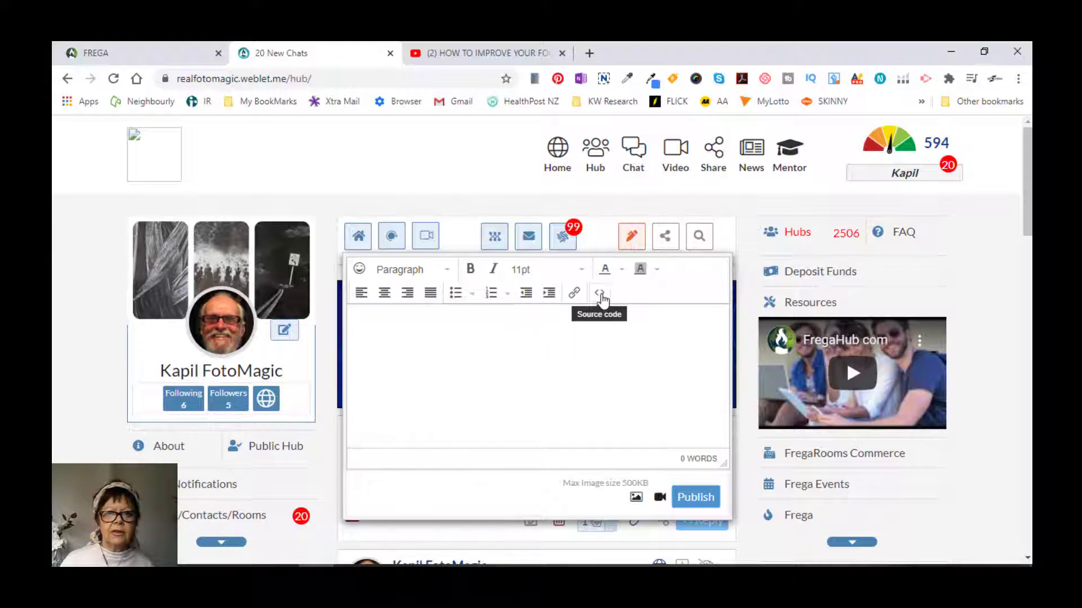
click(601, 299)
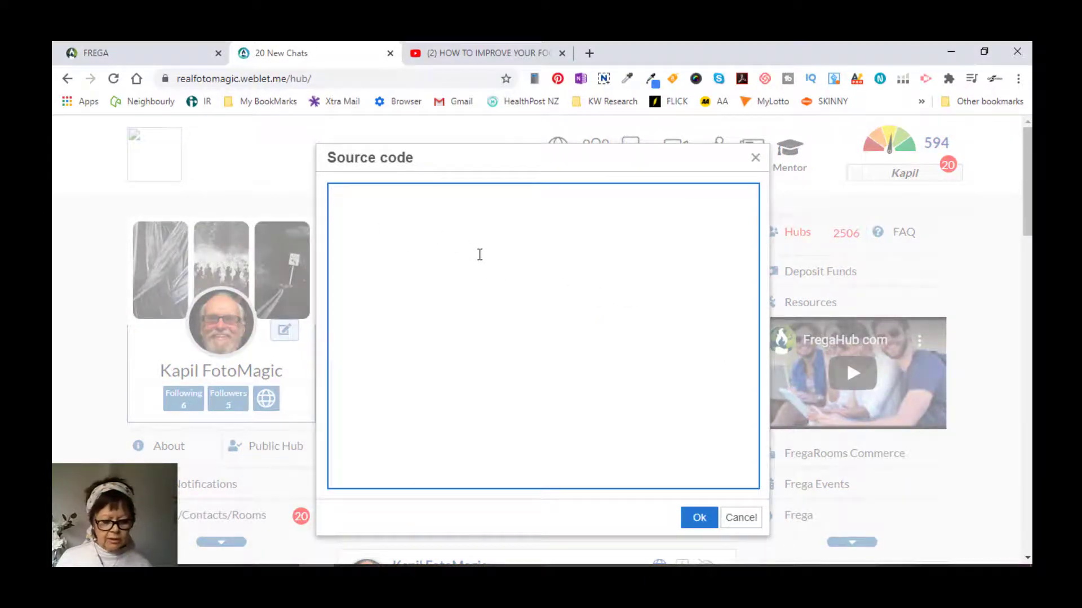
key(ctrl+v)
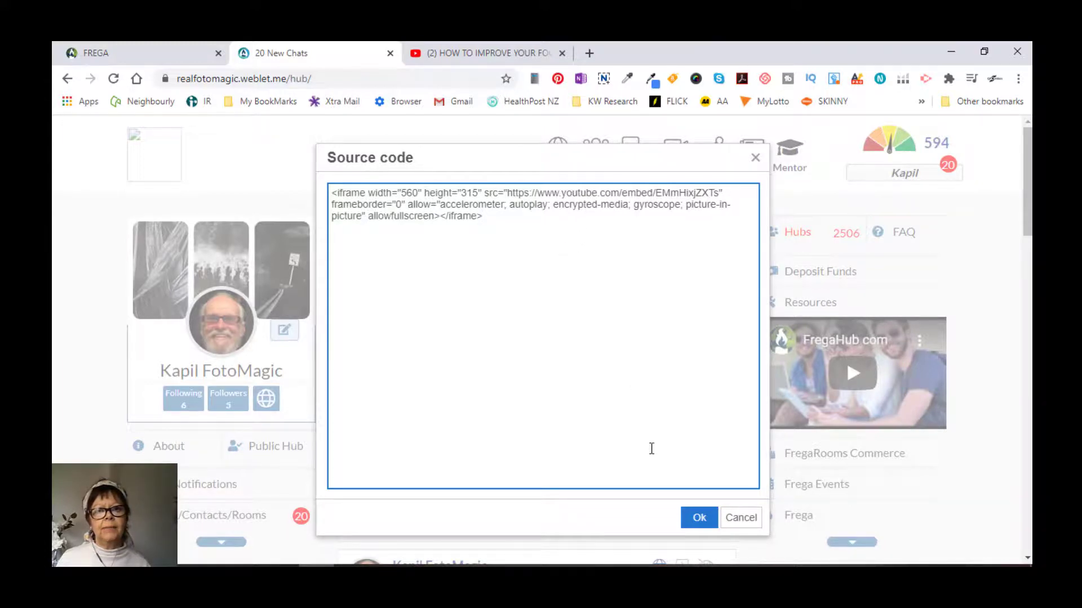
click(699, 520)
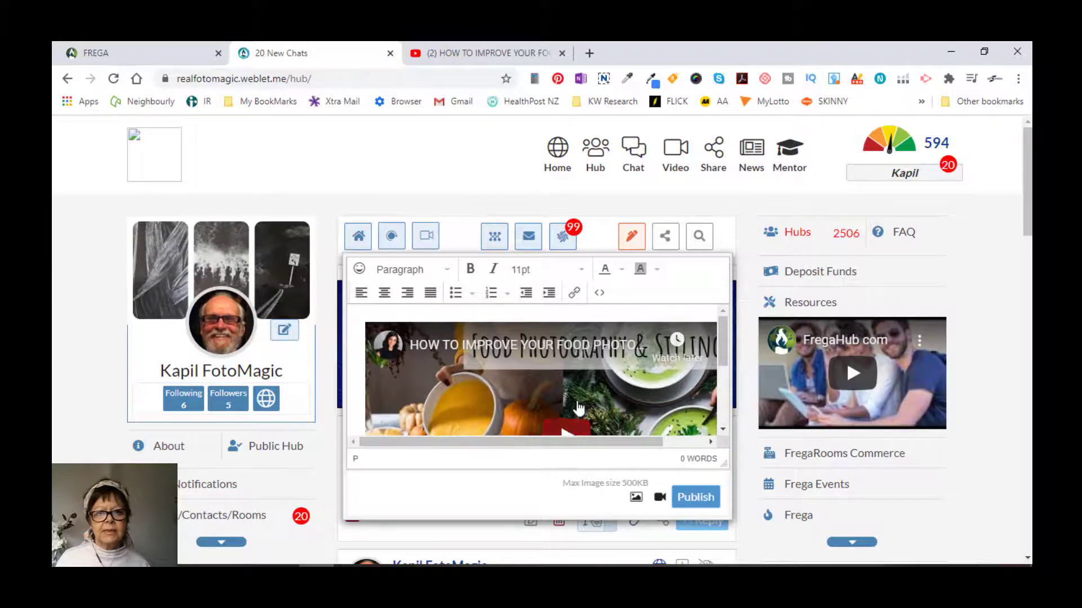
scroll(575, 397, down, 2)
scroll(575, 396, up, 1)
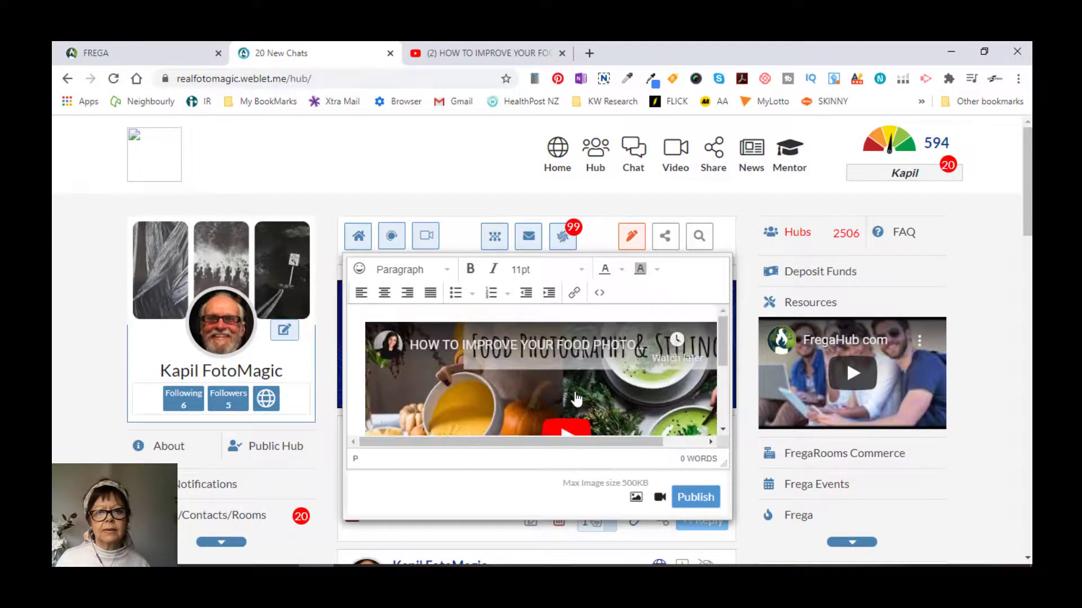
scroll(575, 388, down, 2)
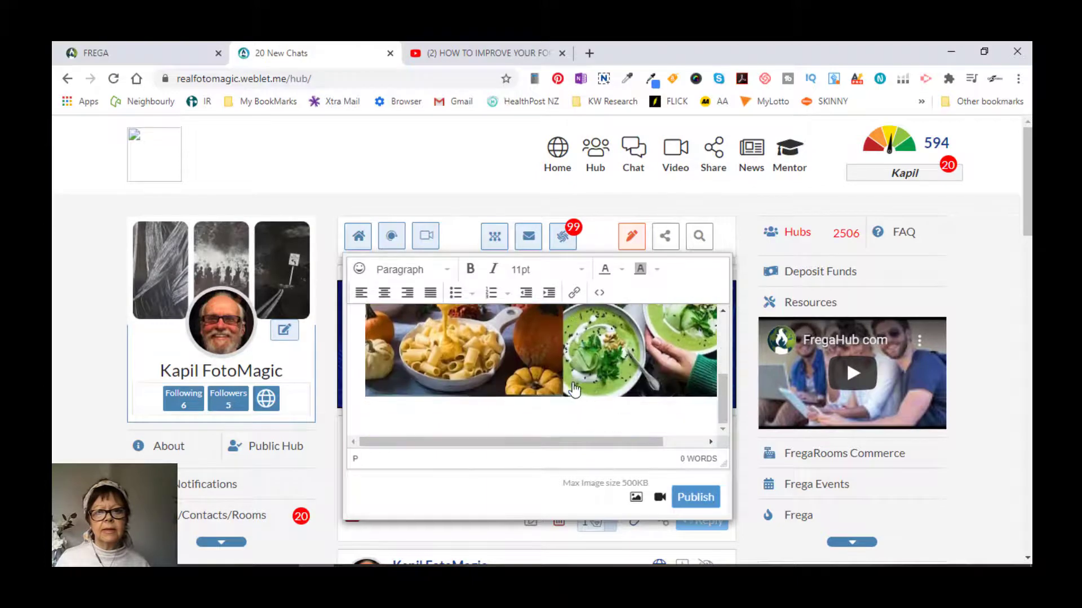
scroll(572, 389, down, 1)
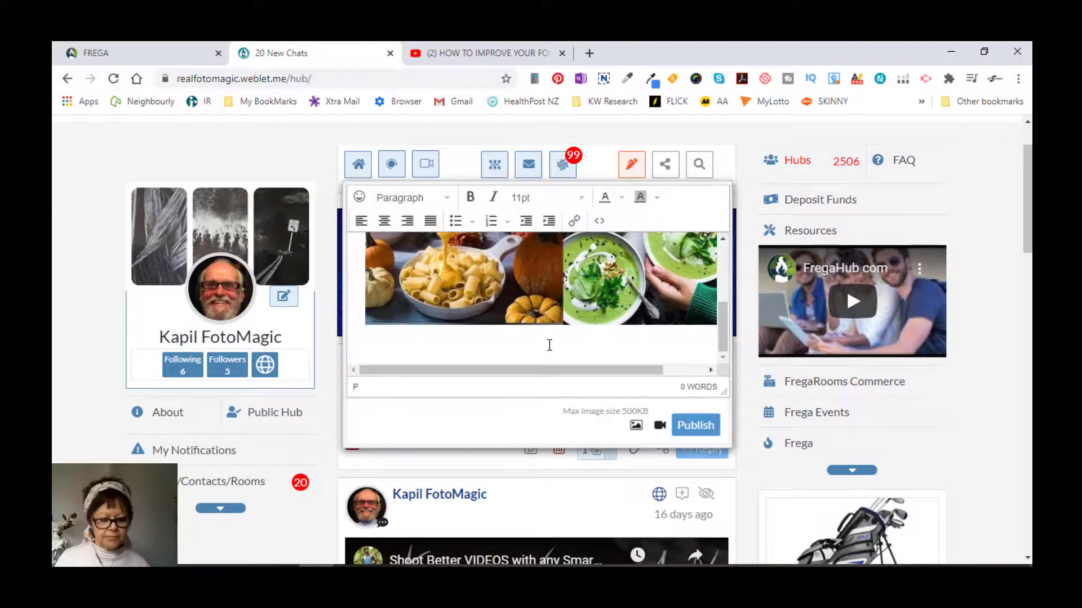
text(c vbcvbcbcvb)
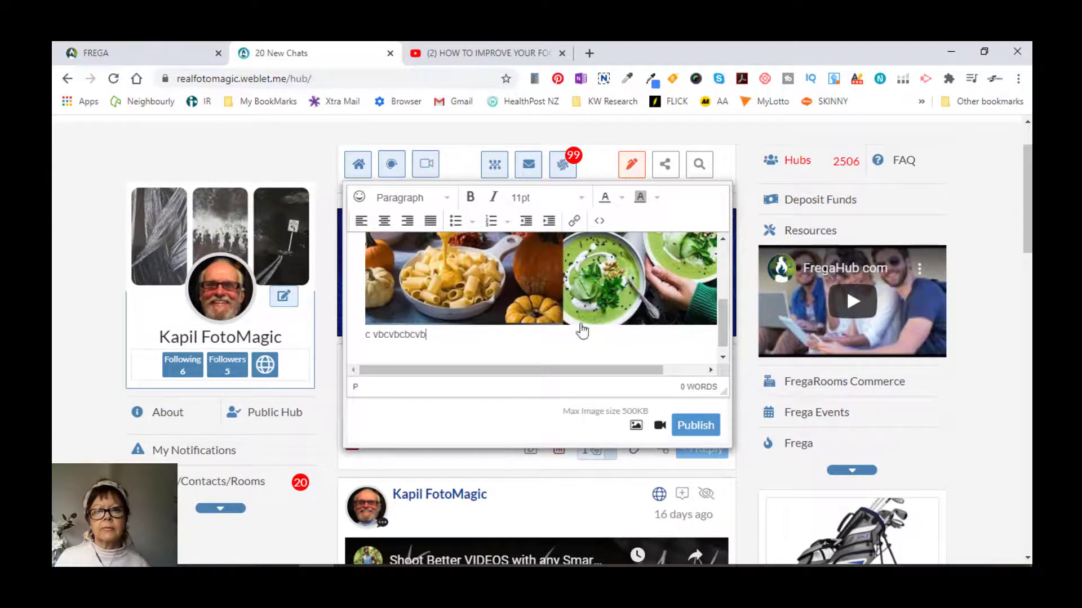
Publish the draft containing the embedded food photography video to the hub feed
click(696, 426)
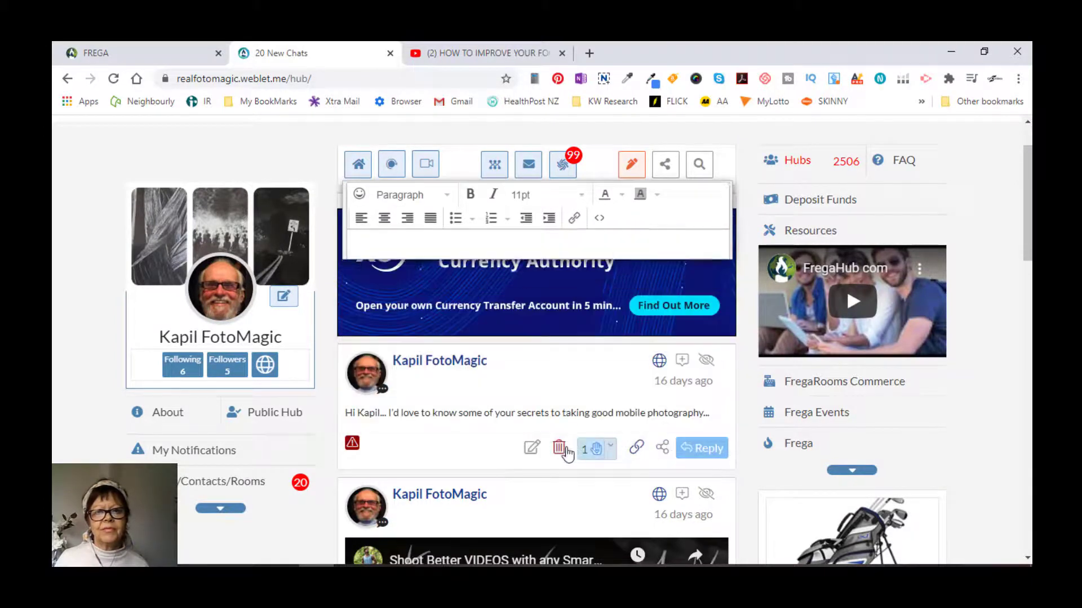